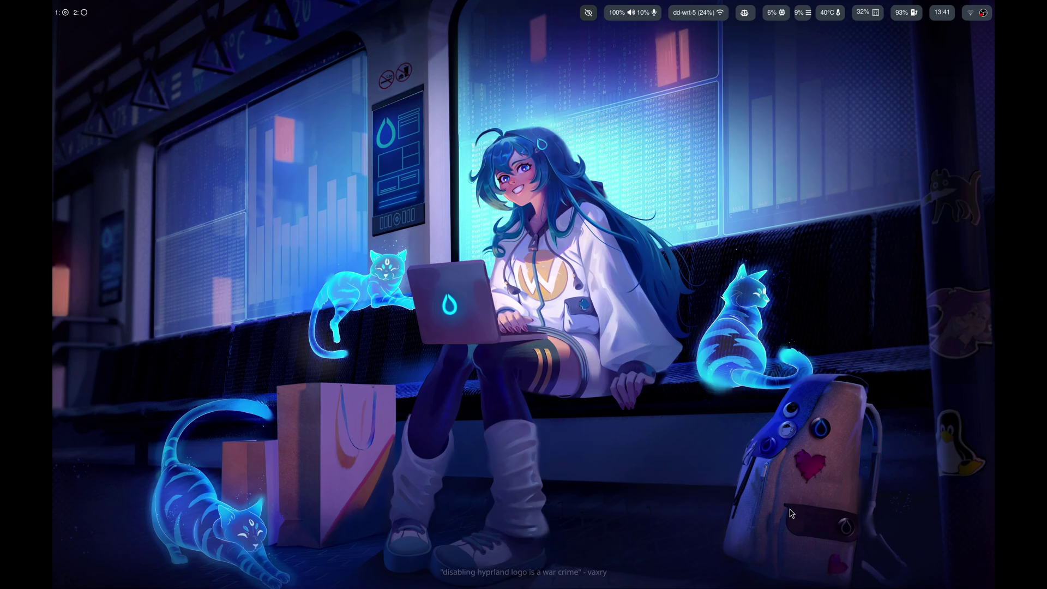
- Launch Code - OSS from Rofi, opening hyprland.conf with config.jsonc, style.css and config.rasi tabs
key("super+d")
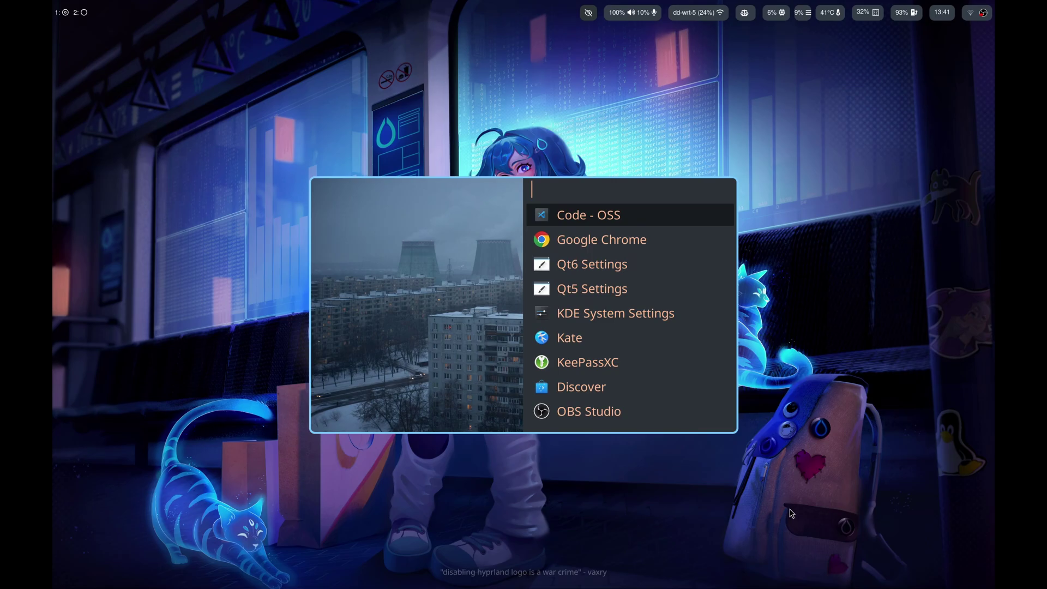
key("Down")
key("Down")
key("Down")
key("Up")
key("Up")
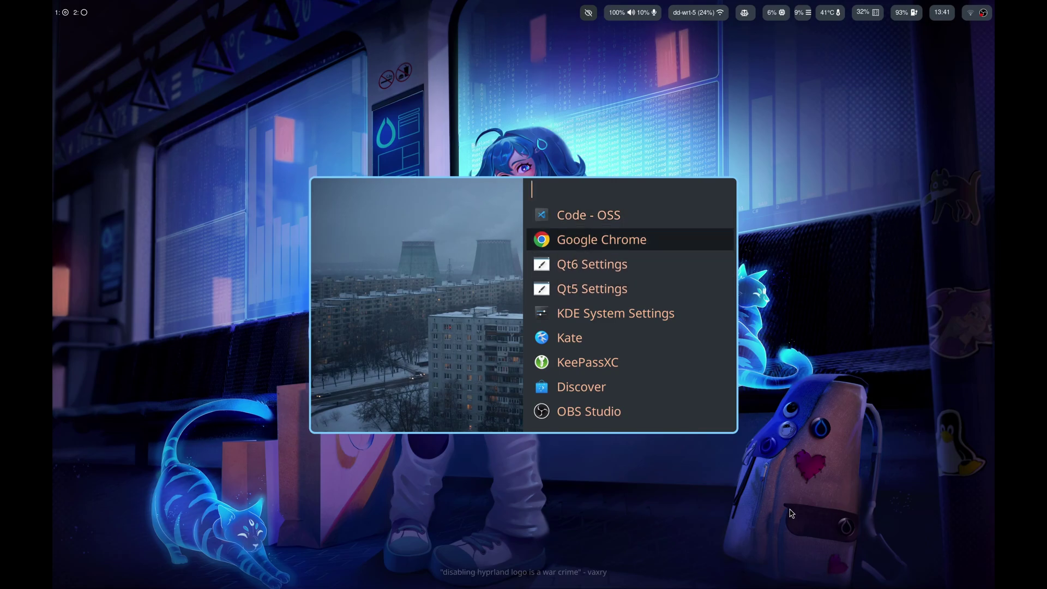
key("Up")
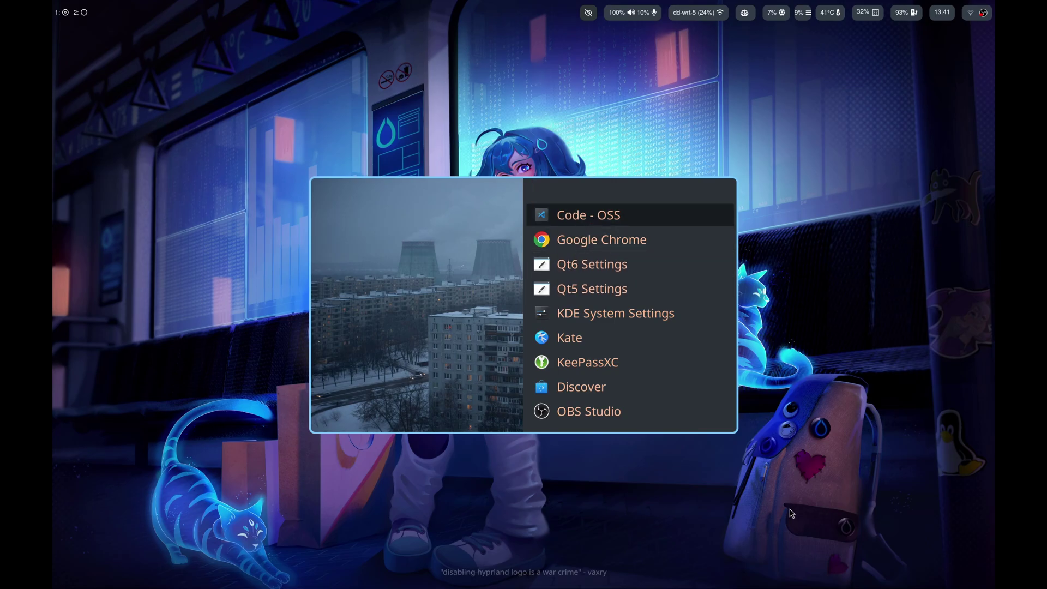
key("Escape")
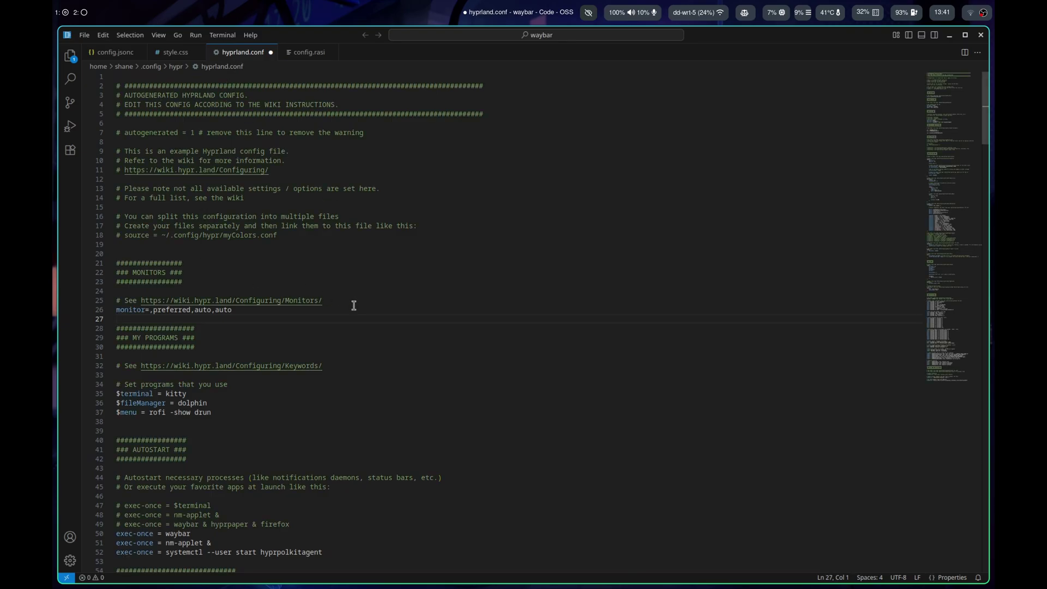
scroll(354, 305, "down", 10)
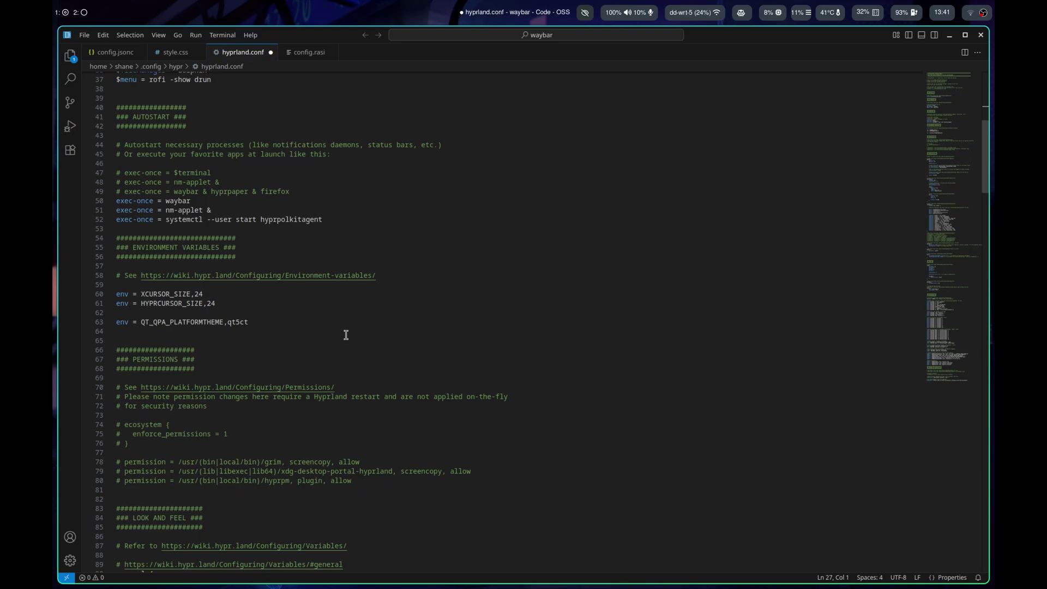
key("super+e")
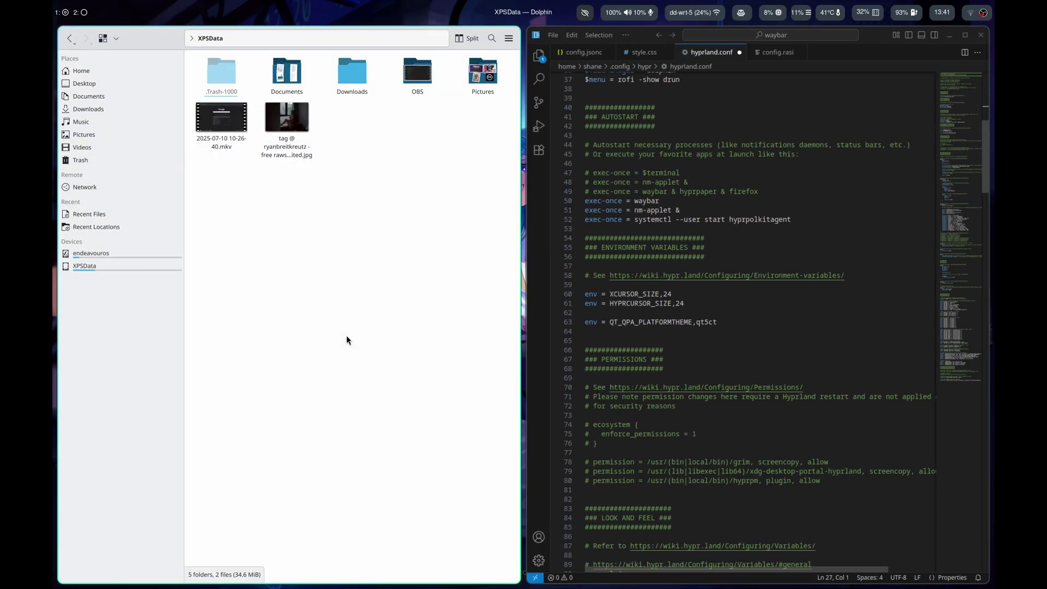
key("super+c")
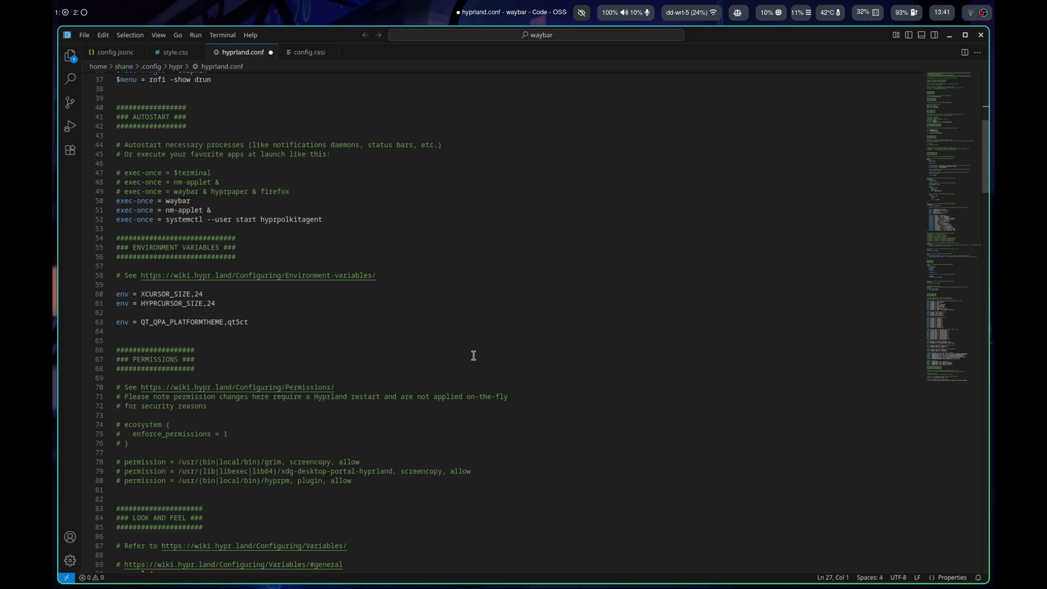
- Review config.rasi's window block (height 15em, width 25em) and compare it with the live Rofi launcher
left_click(303, 52)
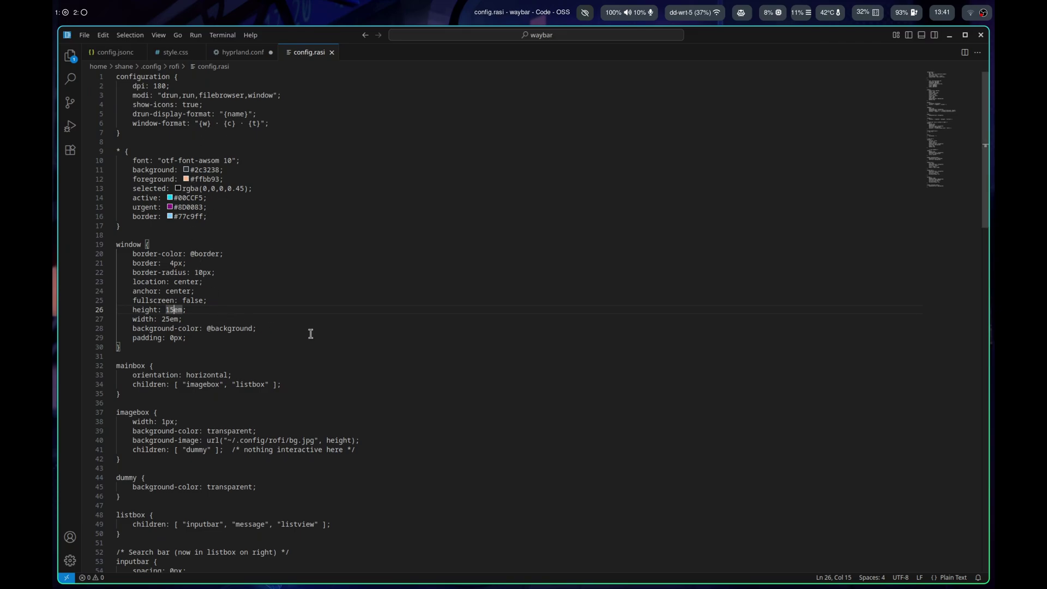
scroll(319, 337, "down", 17)
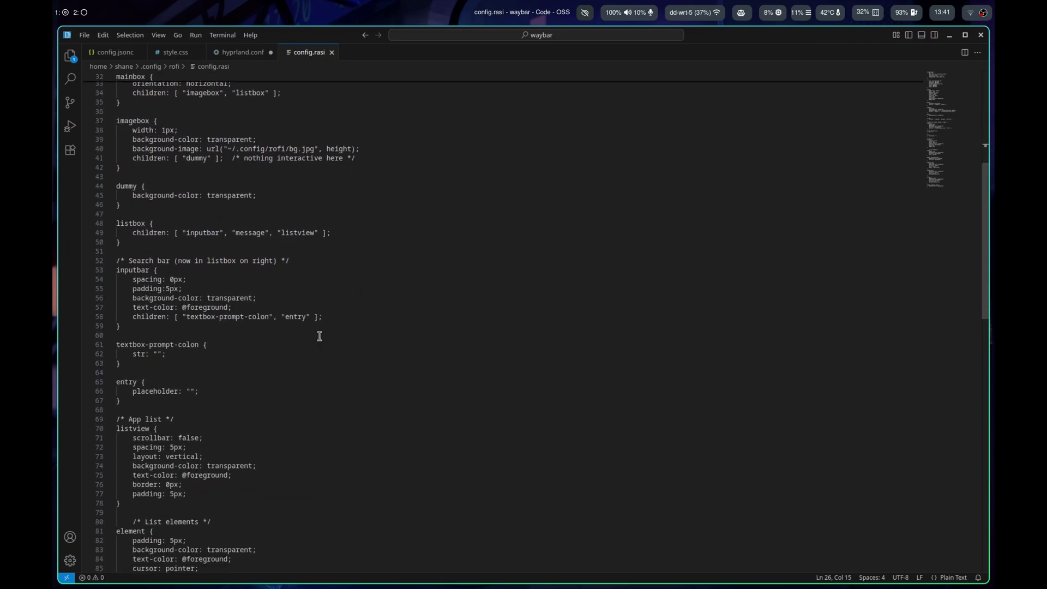
scroll(319, 334, "down", 5)
scroll(347, 227, "up", 20)
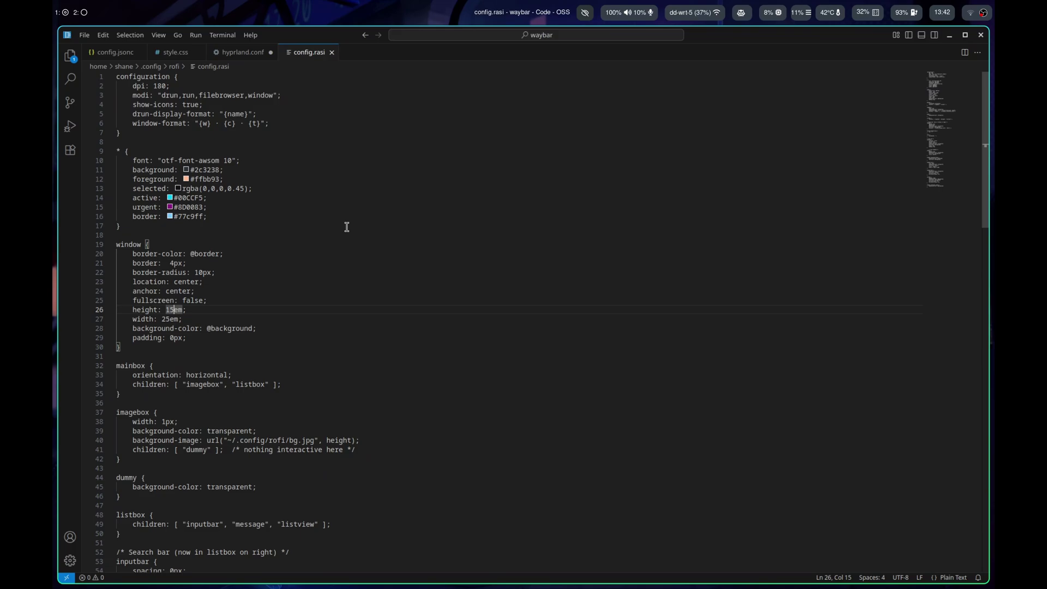
key("super+r")
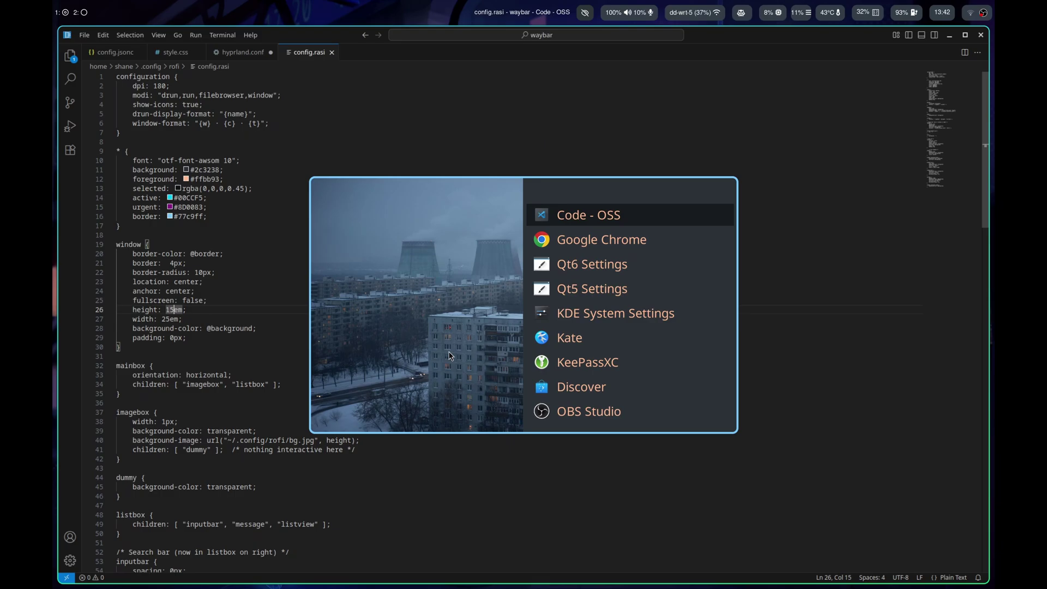
key("Escape")
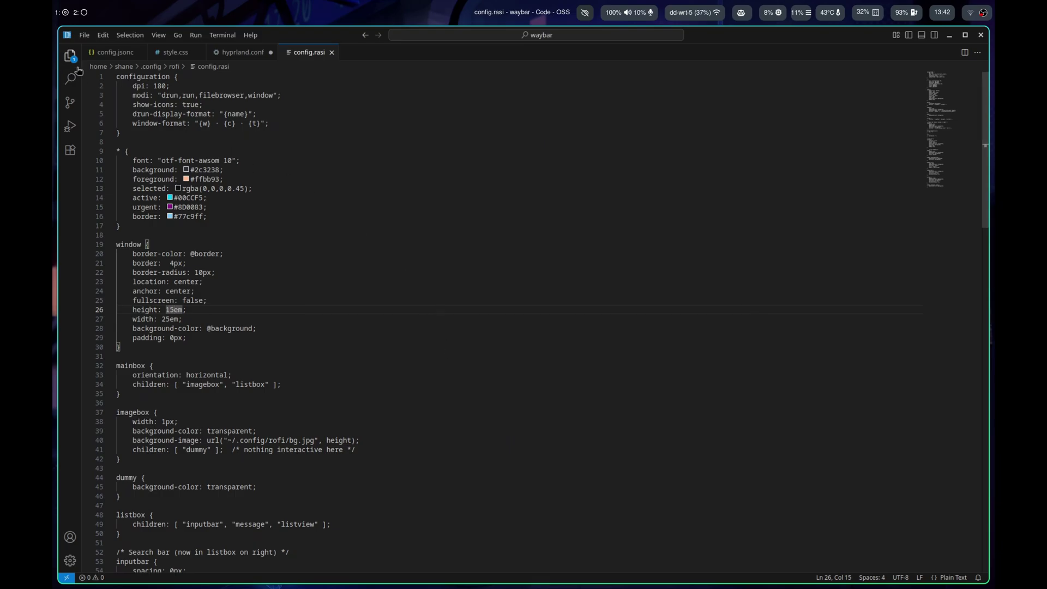
- Show Waybar's config.jsonc, then cycle the power profile to power-saver and back to balanced
left_click(120, 52)
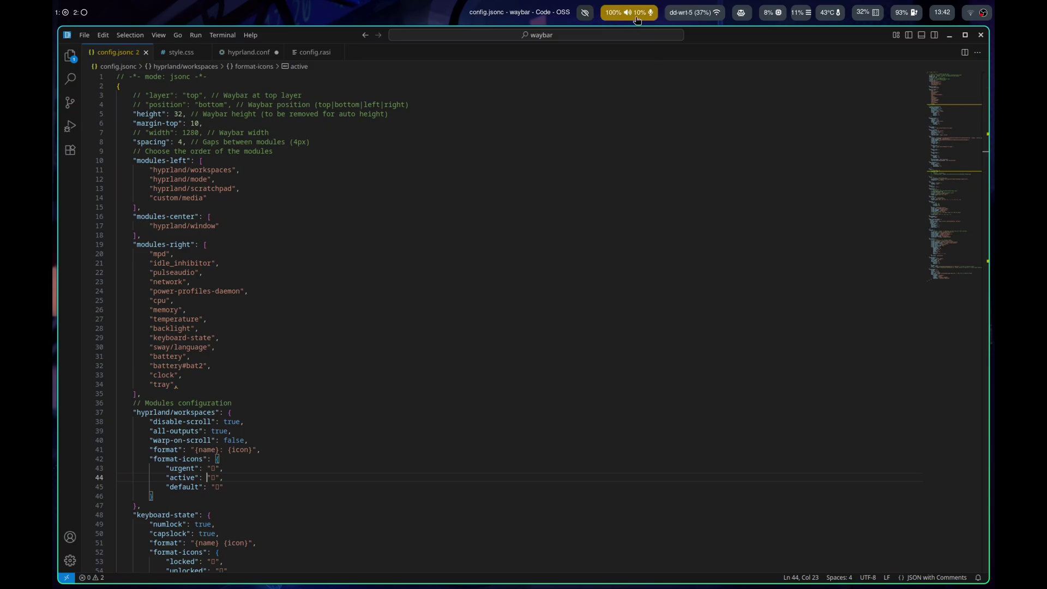
left_click(743, 15)
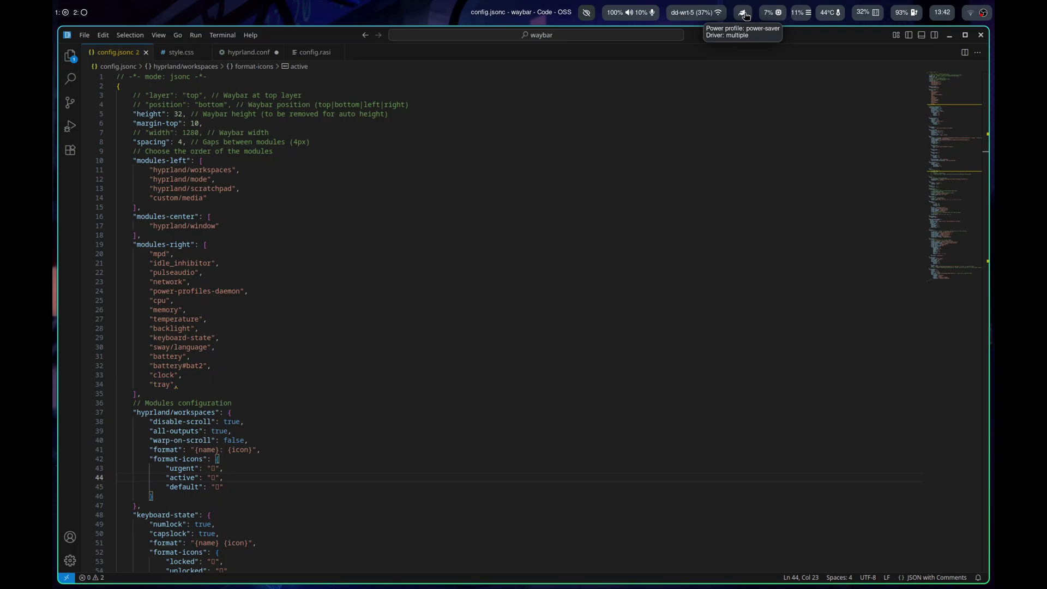
left_click(744, 16)
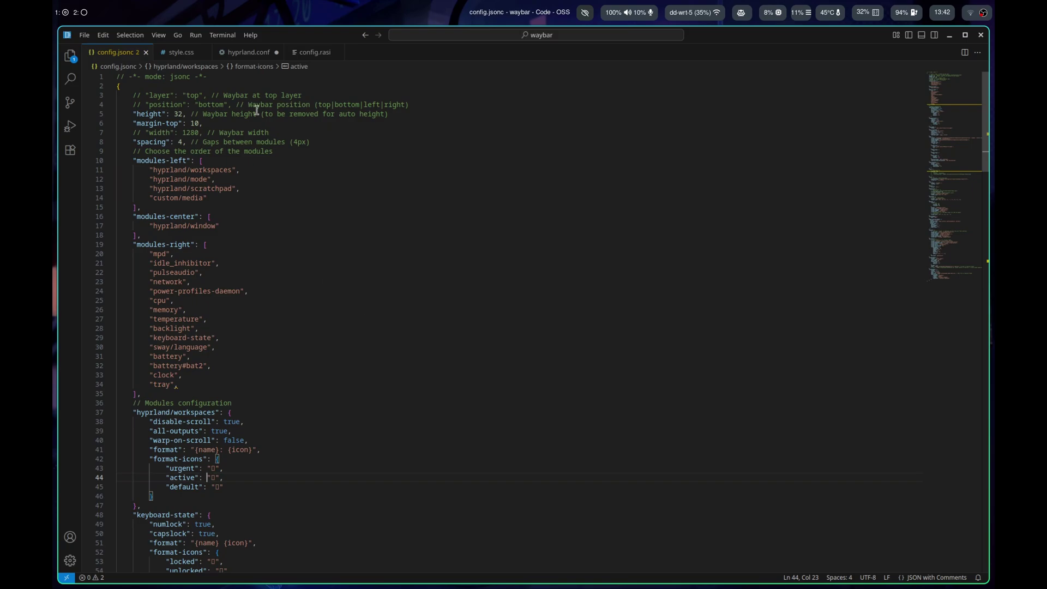
- Return to the top of hyprland.conf and open a kitty terminal with the EndeavourOS system summary
left_click(246, 53)
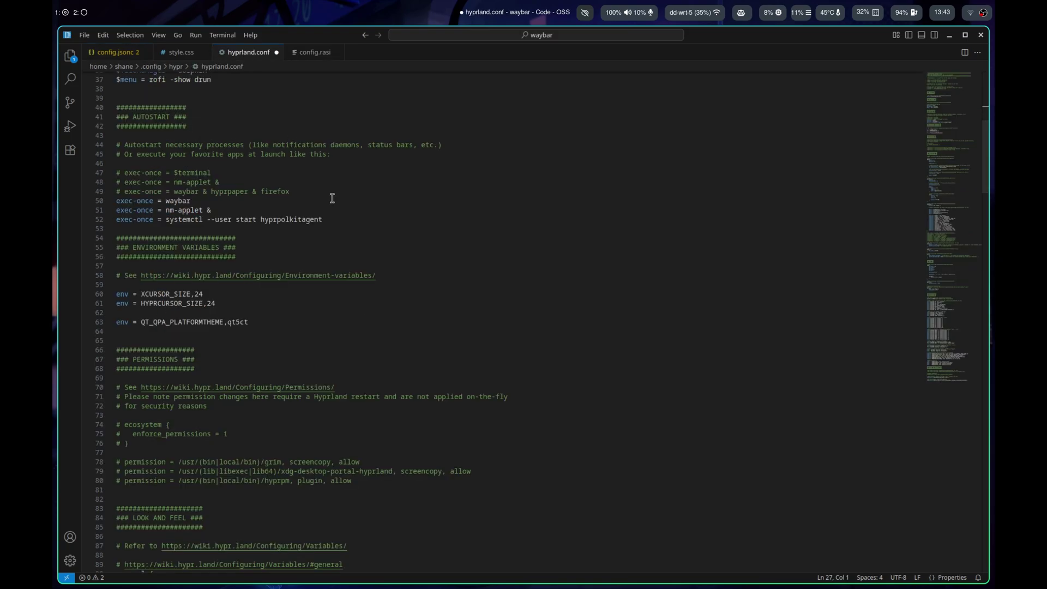
scroll(450, 401, "up", 5)
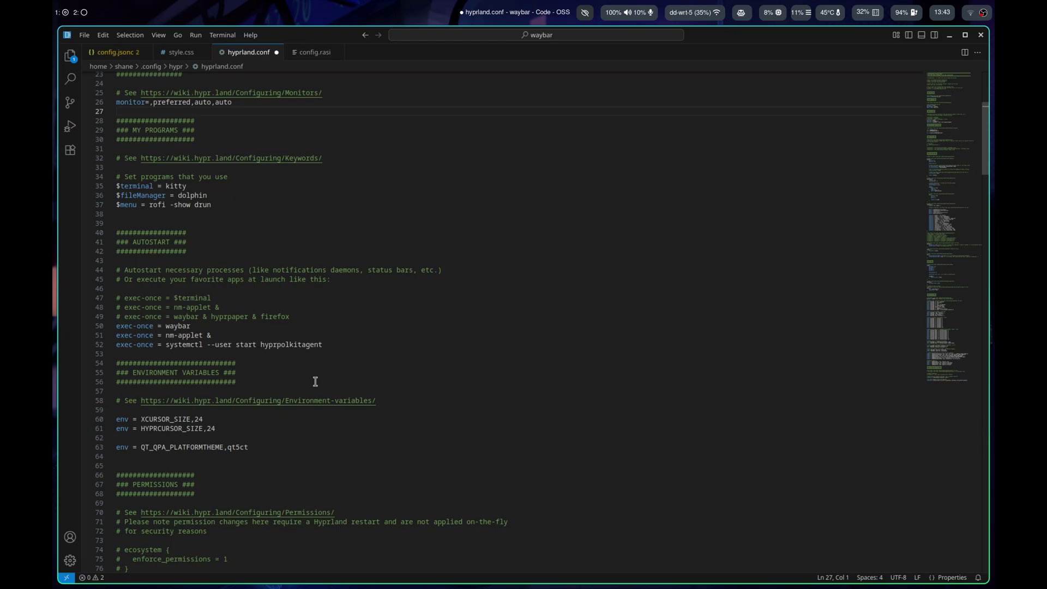
scroll(196, 280, "up", 4)
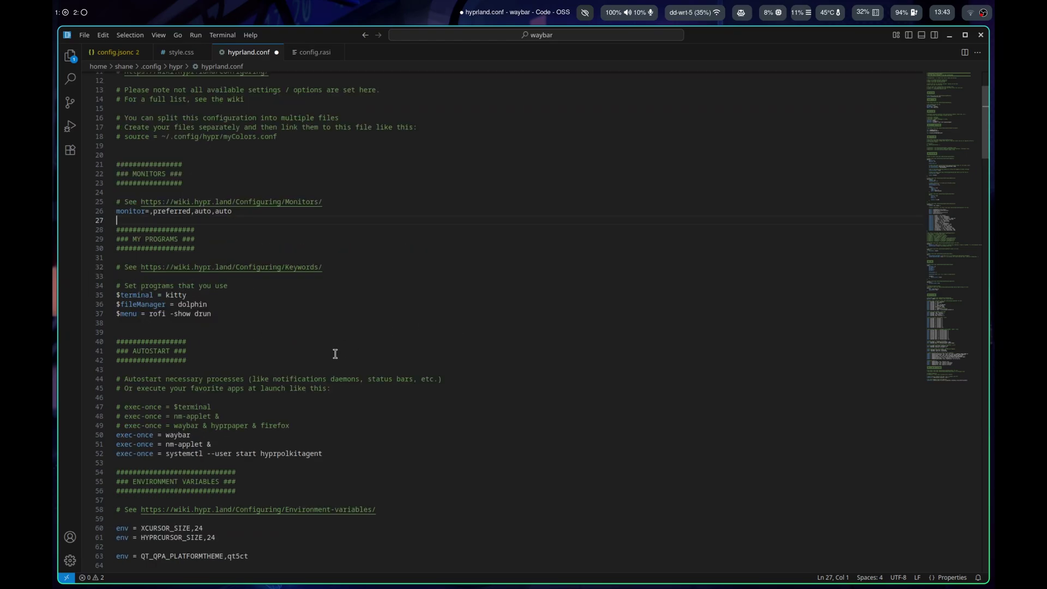
key("super+q")
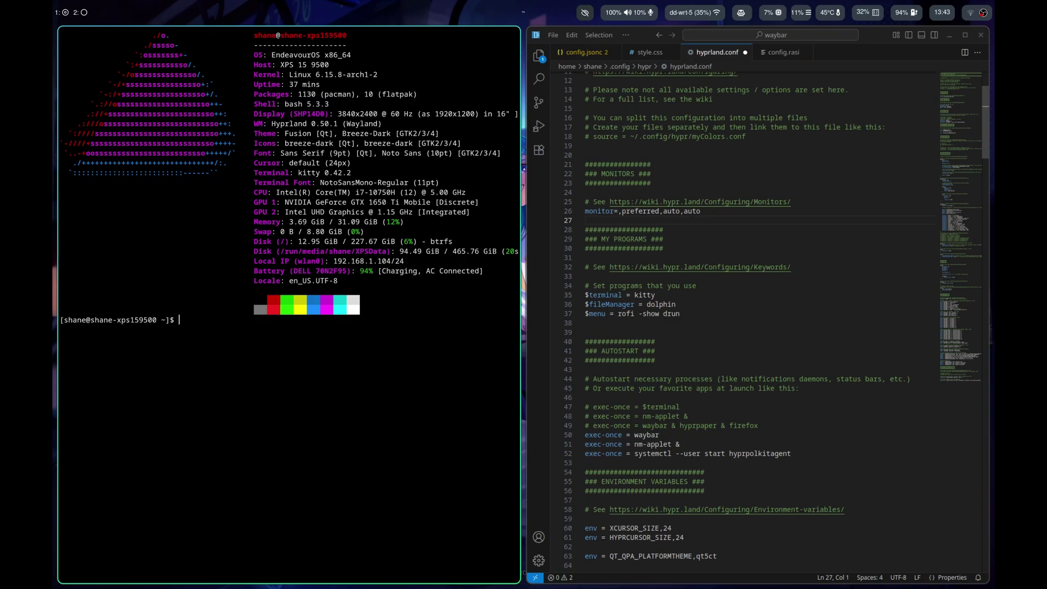
- Make Code - OSS fullscreen, then launch Kate via Rofi and open its Settings menu
key("super+f")
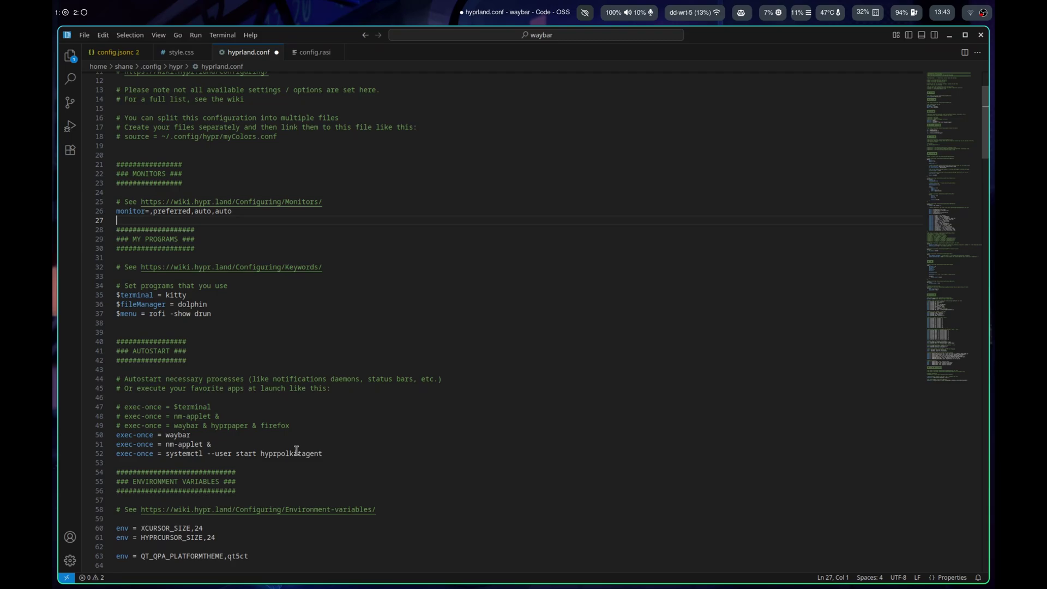
key("super+r")
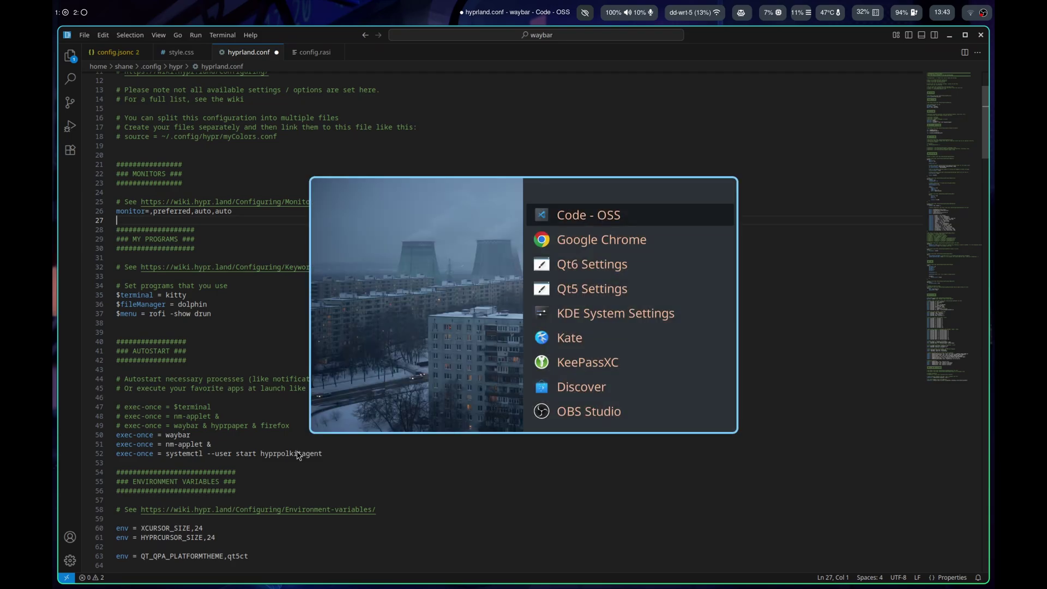
type("kate")
key("Return")
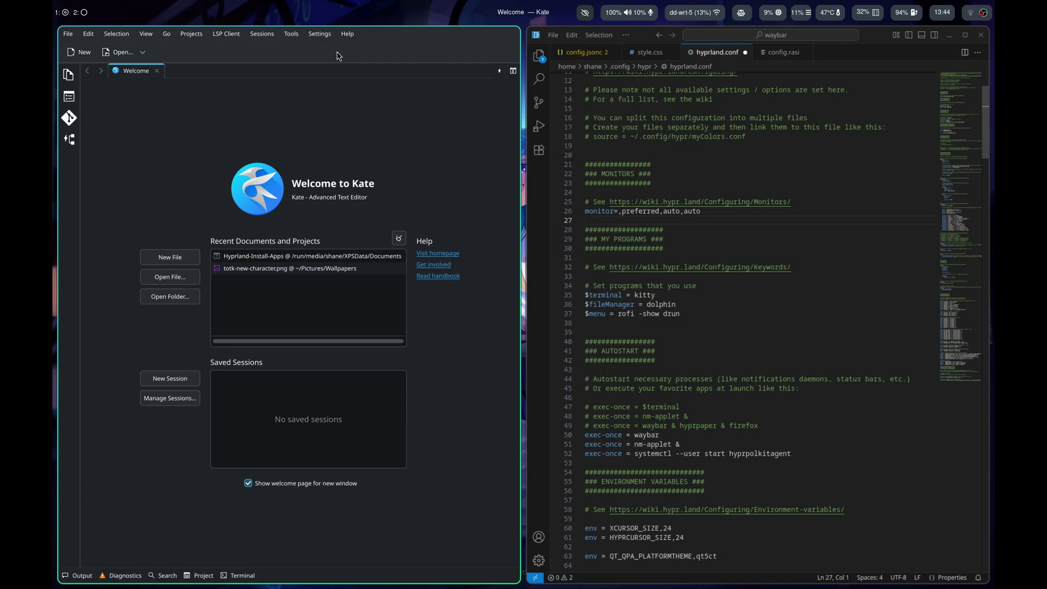
left_click(322, 33)
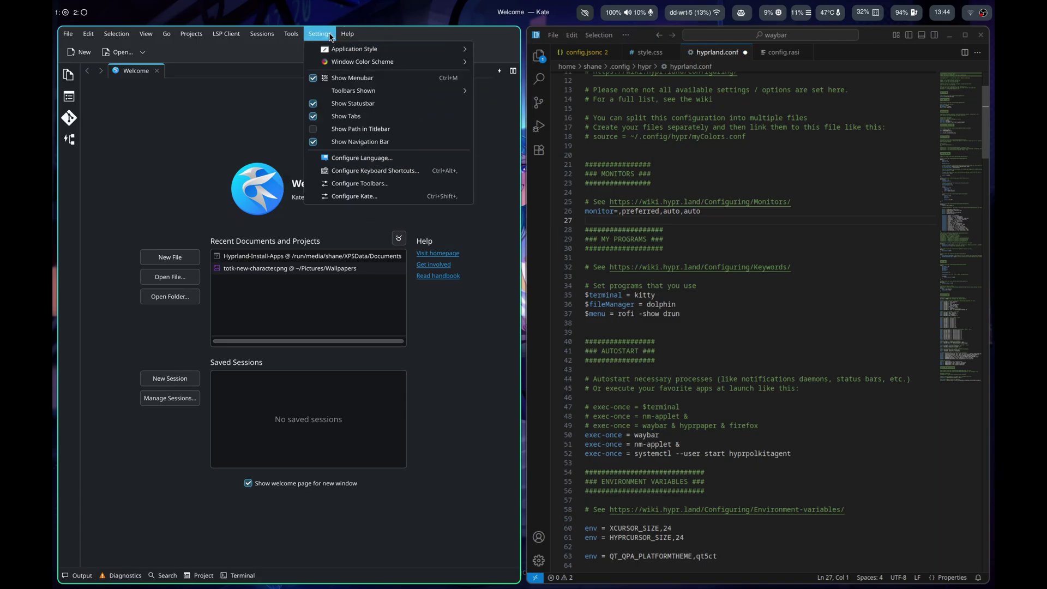
key("Escape")
key("ctrl+q")
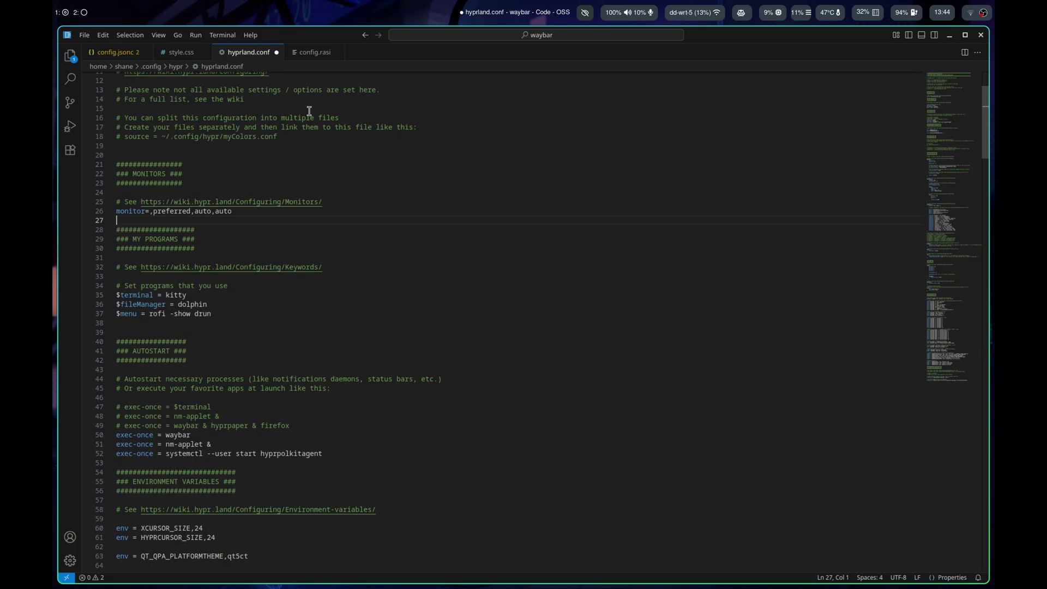
key("super+r")
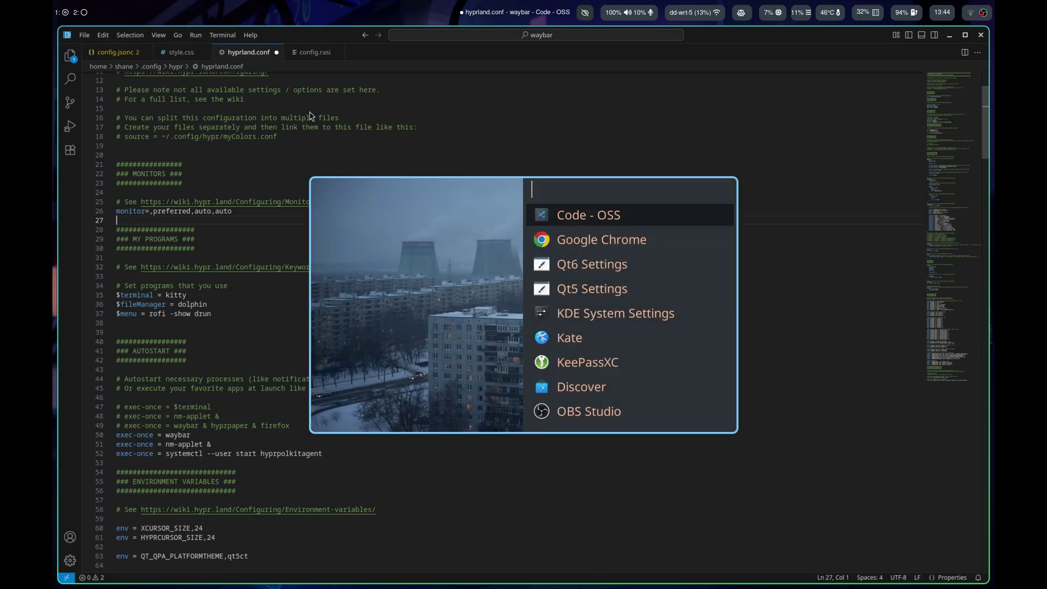
type("kde")
key("Return")
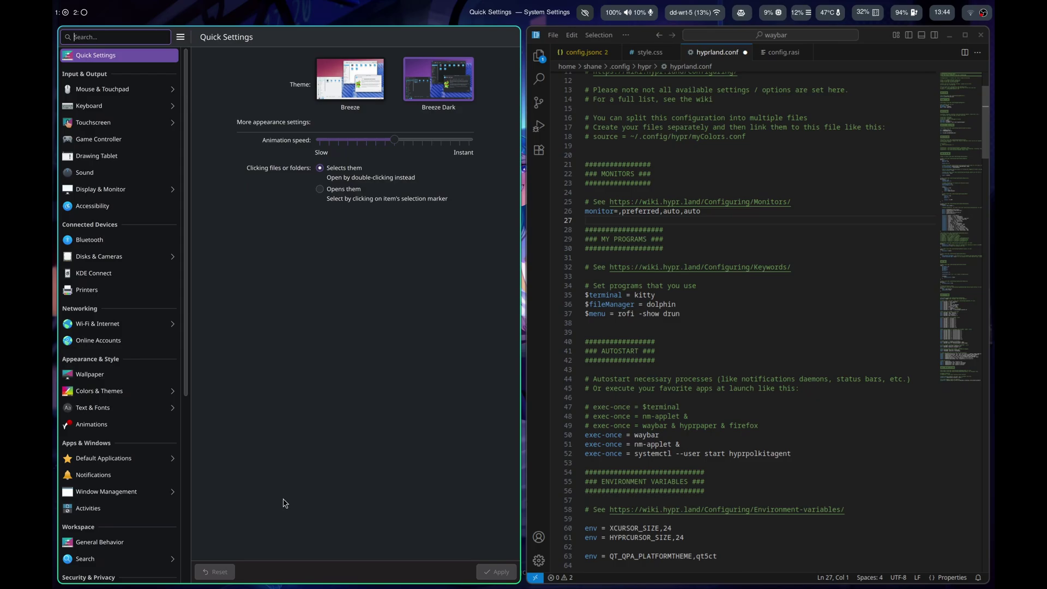
key("super+c")
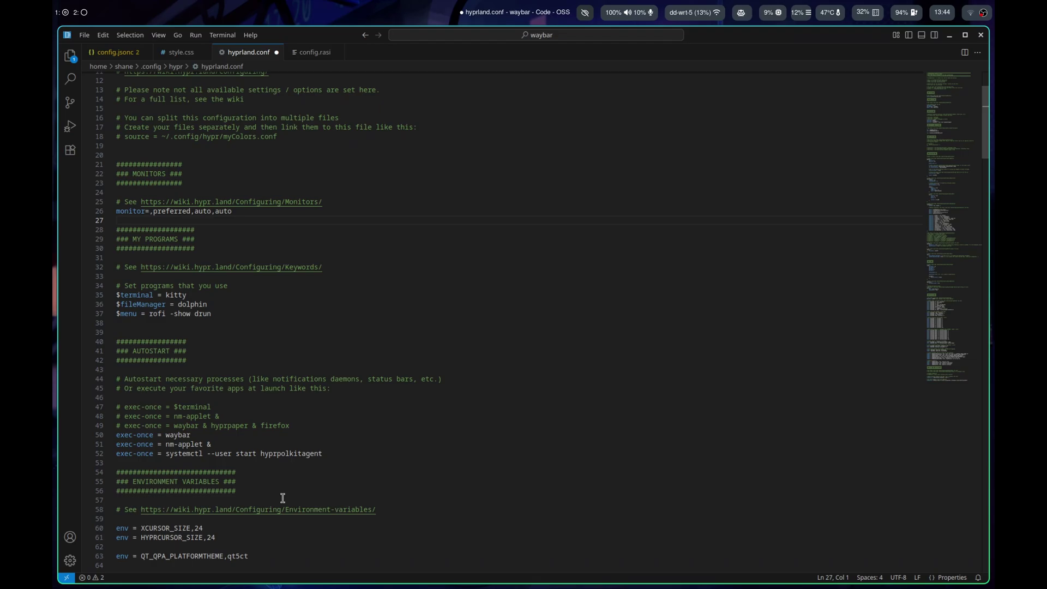
- Close Code - OSS, open another tiled kitty terminal, then close all the terminal windows
key("super+c")
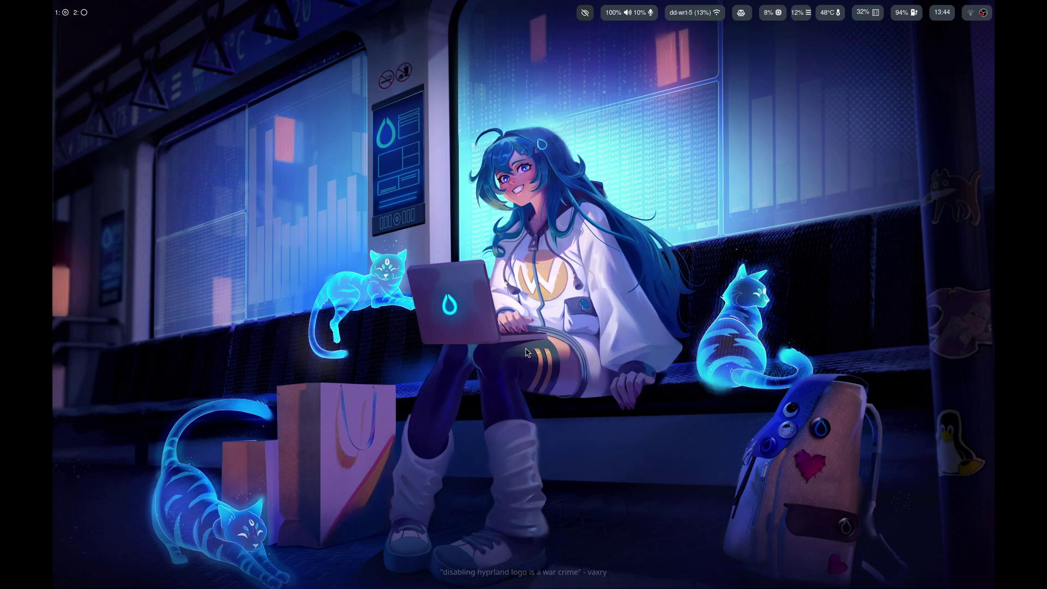
key("super+r")
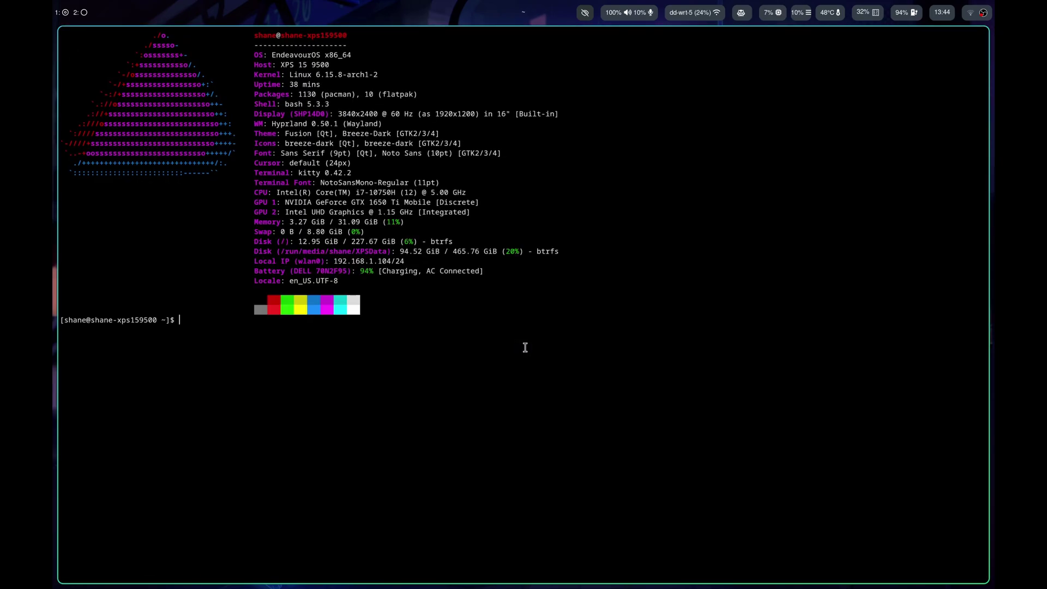
key("super+q")
key("super+q")
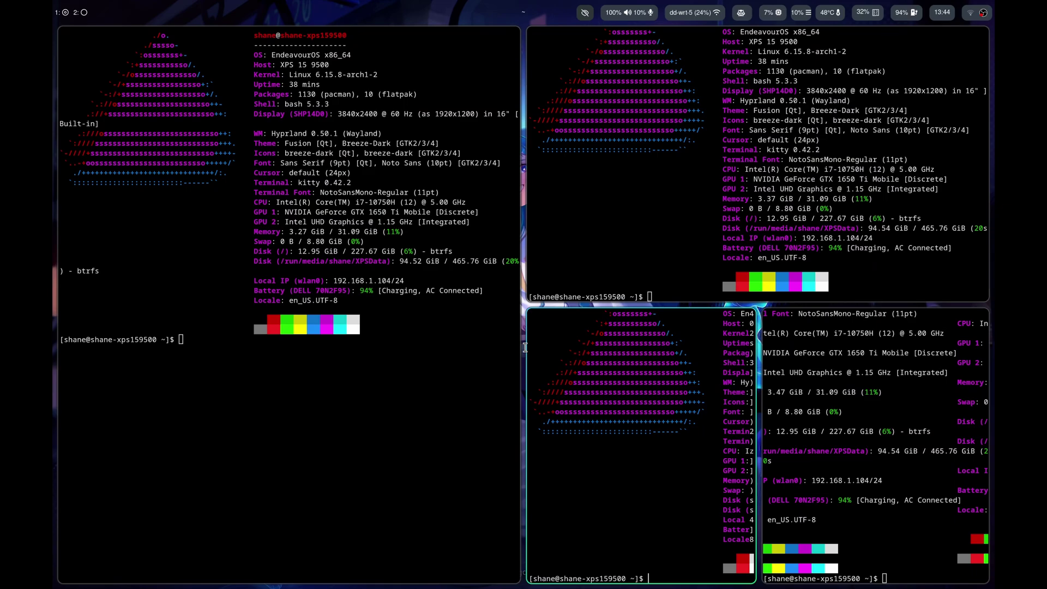
key("super+c")
key("super+c")
key("super+c")
key("super+c")
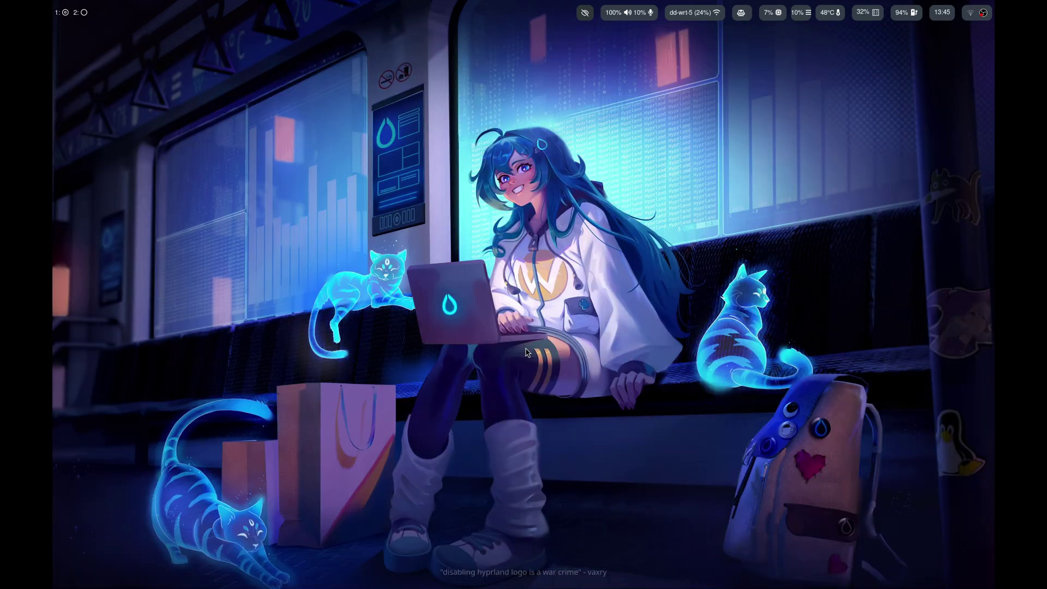
key("super+e")
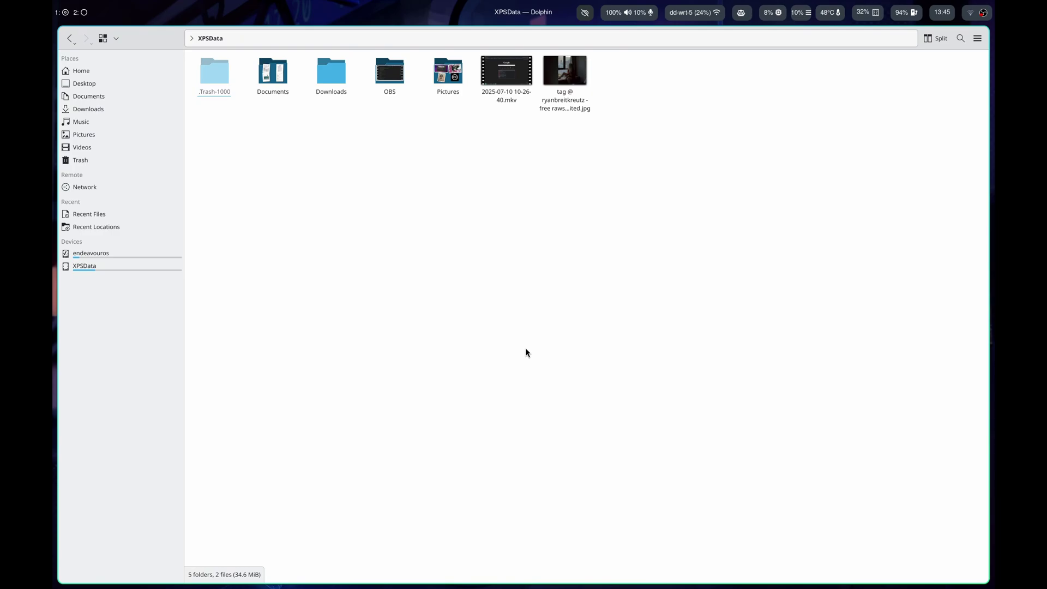
key("super+c")
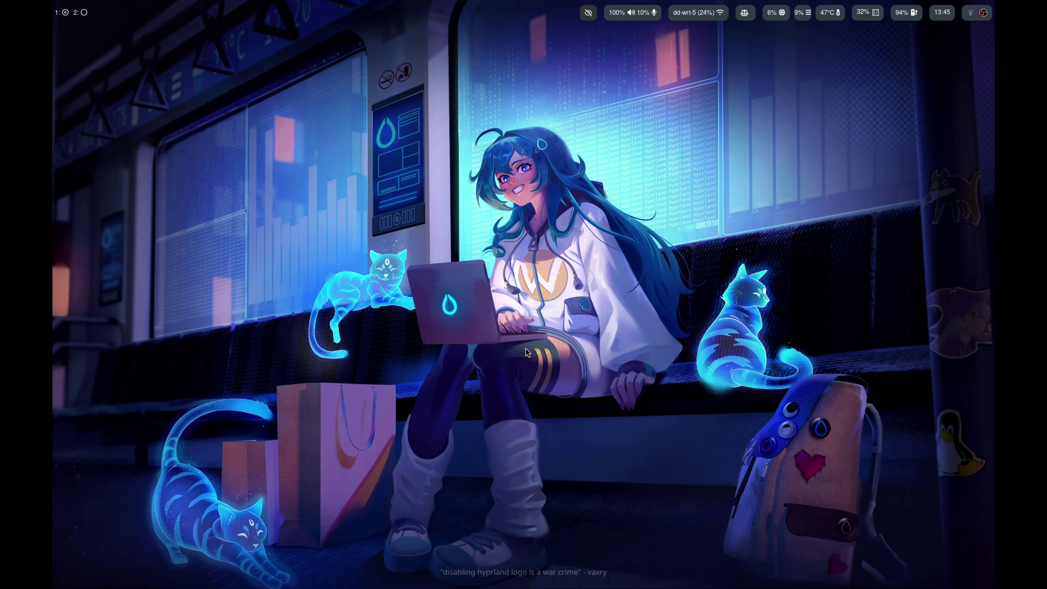
- Launch Qt6 Settings from Rofi, keep Breeze Dark as the icon theme, and confirm with OK
key("super+r")
key("Down")
key("Down")
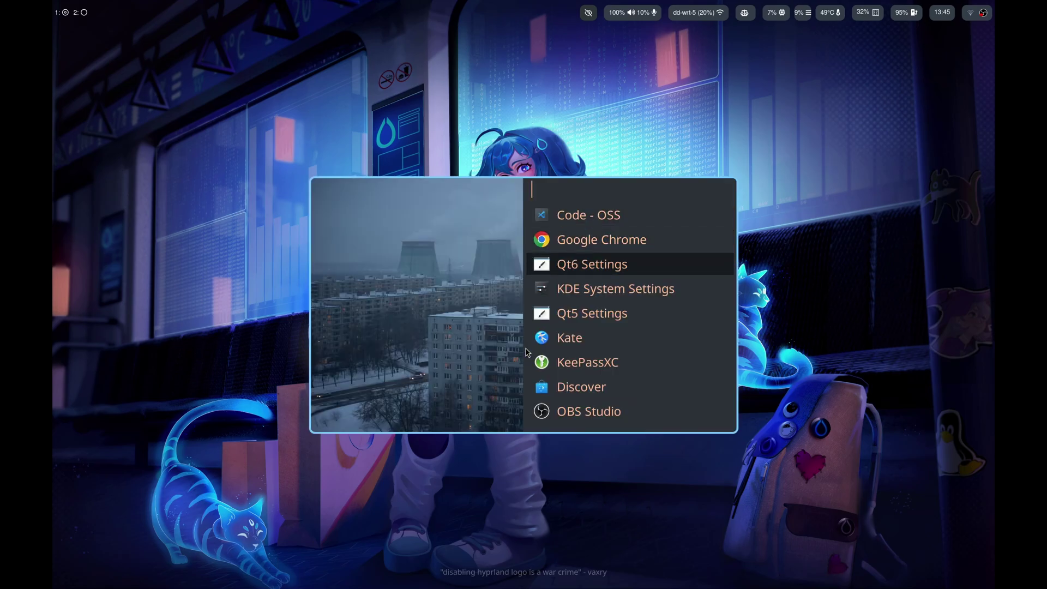
key("Return")
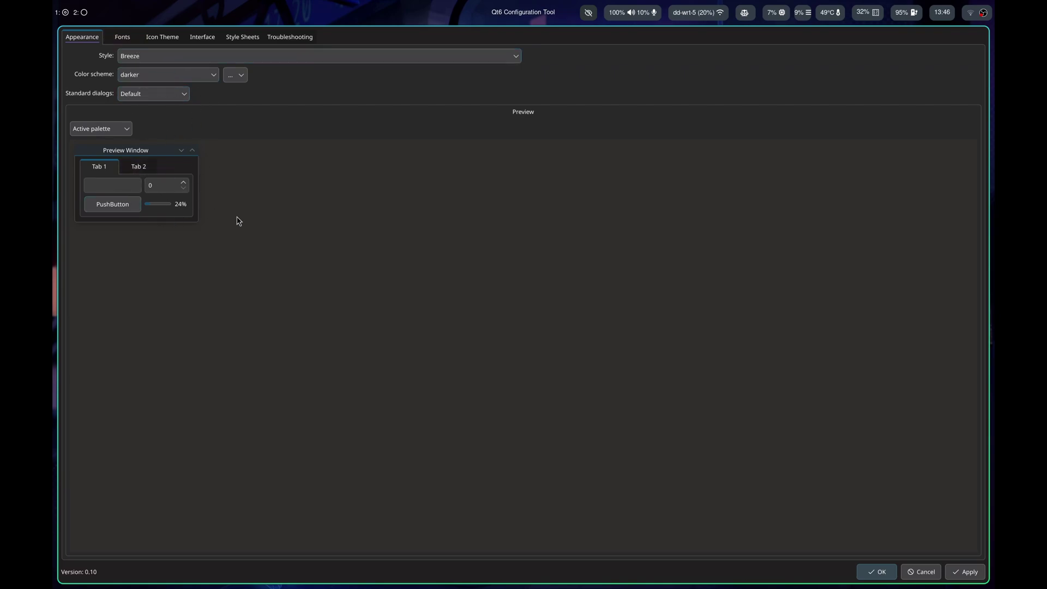
left_click(165, 40)
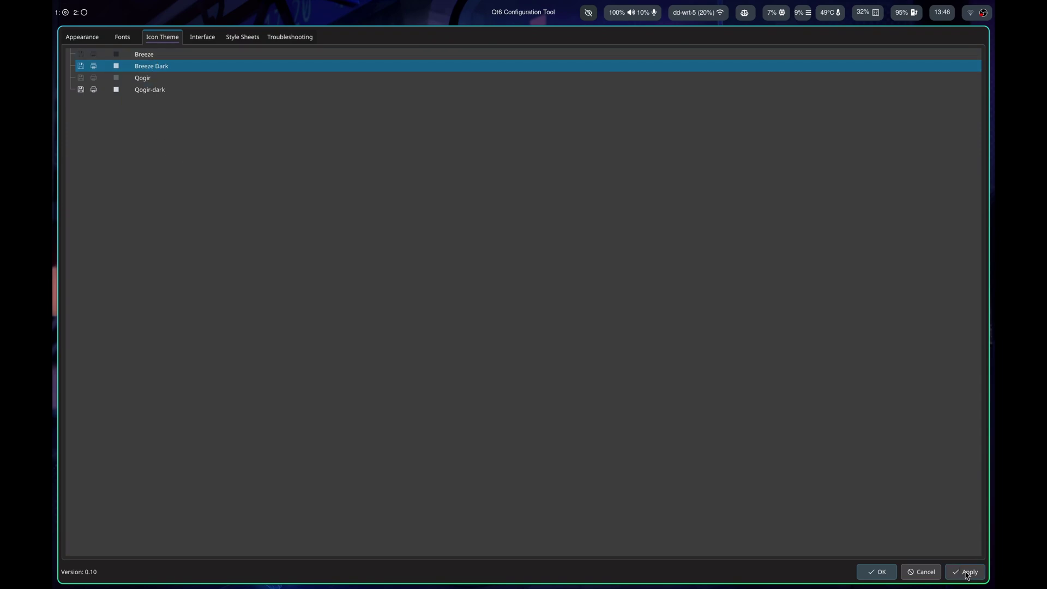
left_click(877, 572)
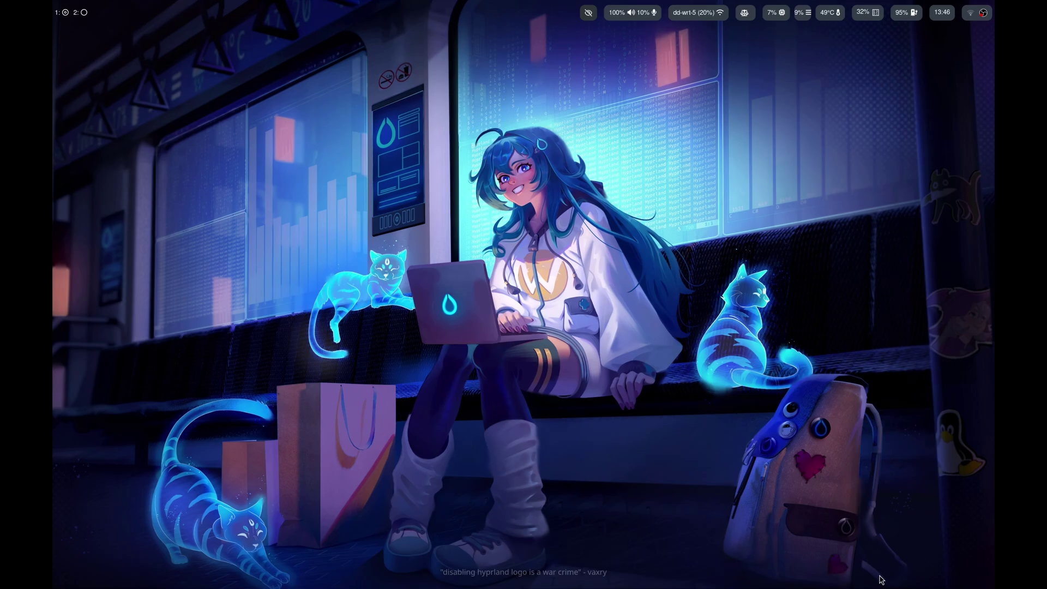
key("super+e")
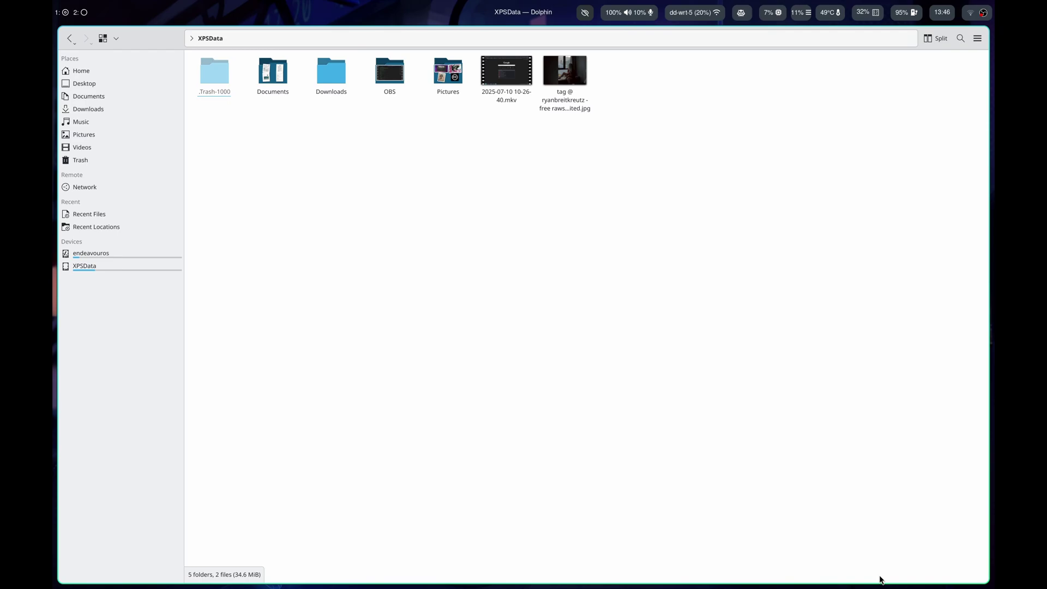
key("super+c")
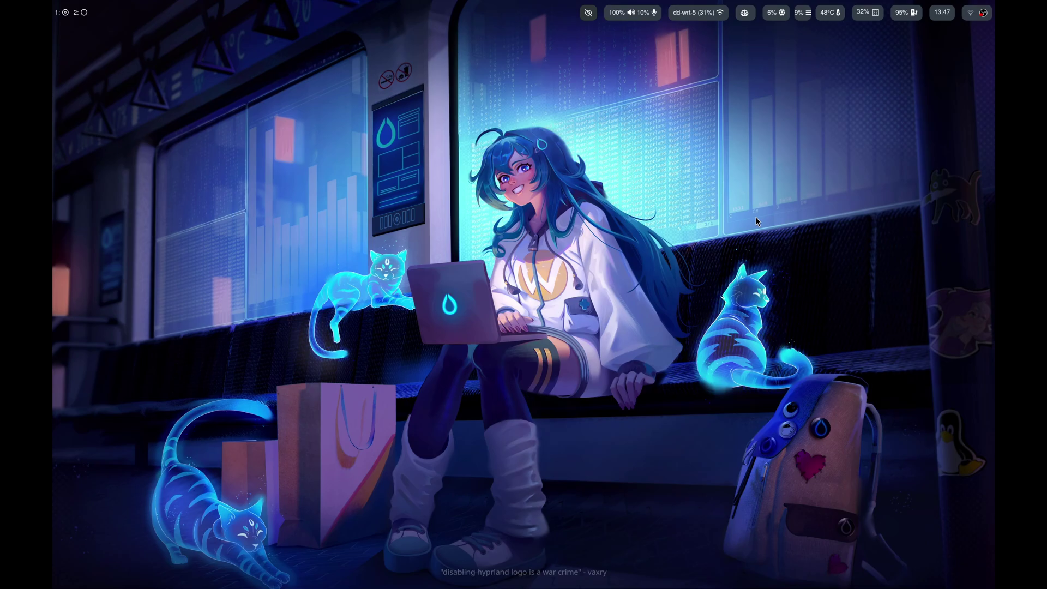
- Launch ONLYOFFICE from Rofi by filtering for 'onl', opening the new Book1.xlsx spreadsheet
key("super+d")
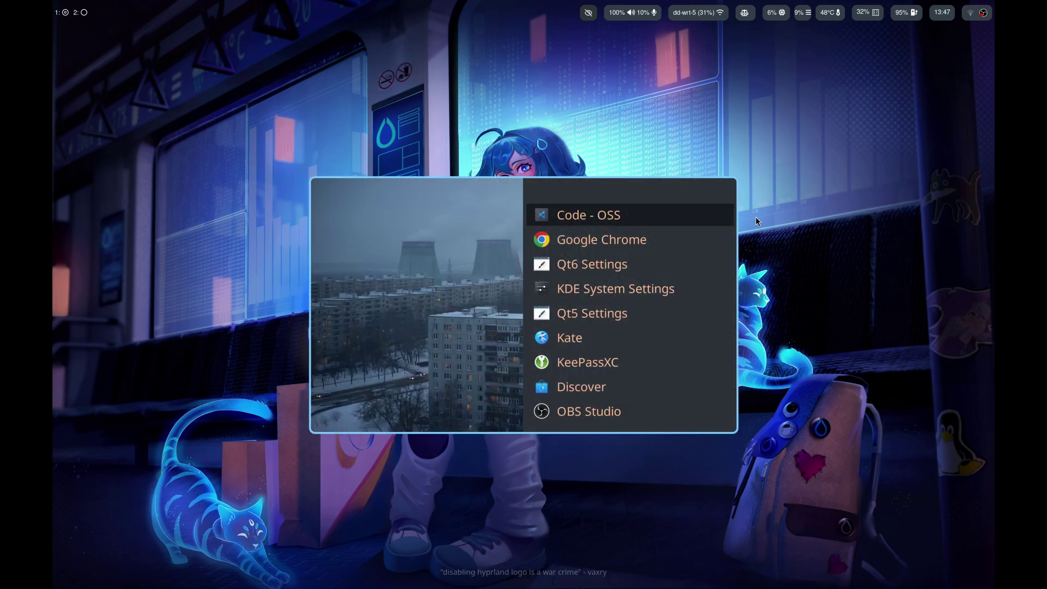
type("onl")
key("Return")
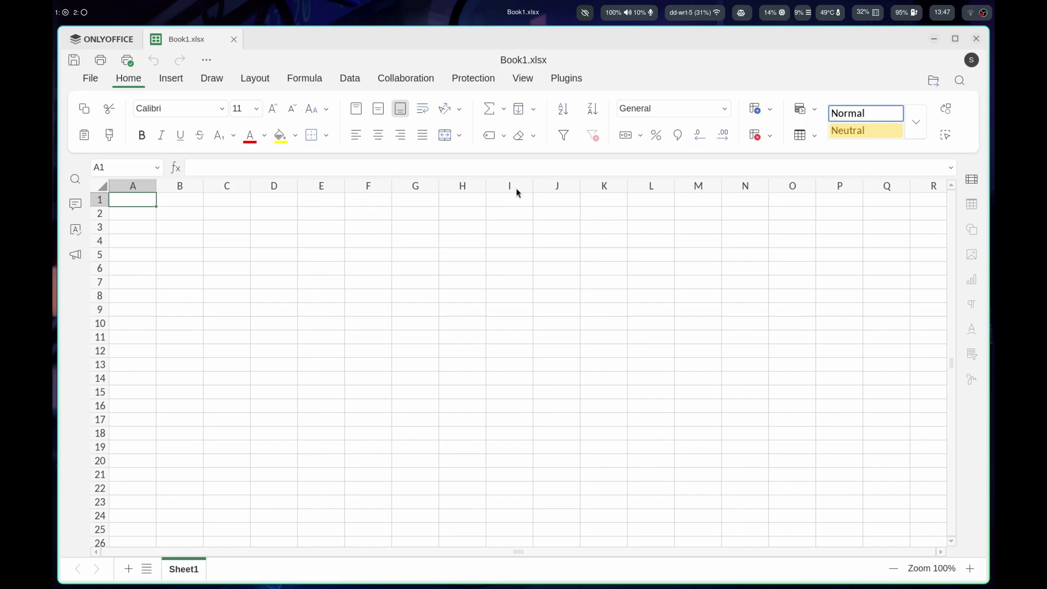
- Close the ONLYOFFICE window holding Book1.xlsx with the Hyprland kill-window shortcut
key("super+q")
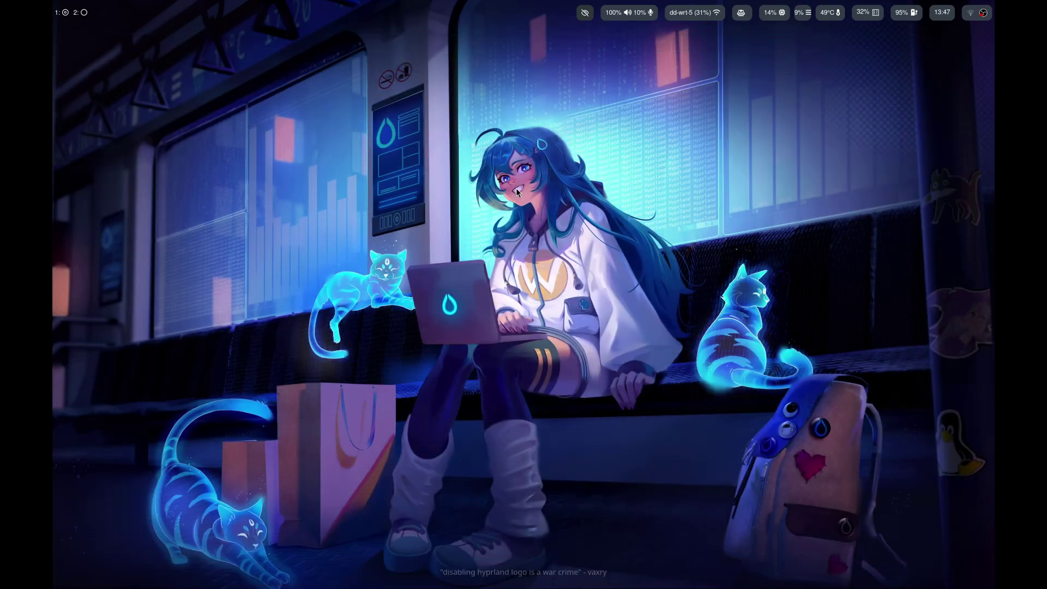